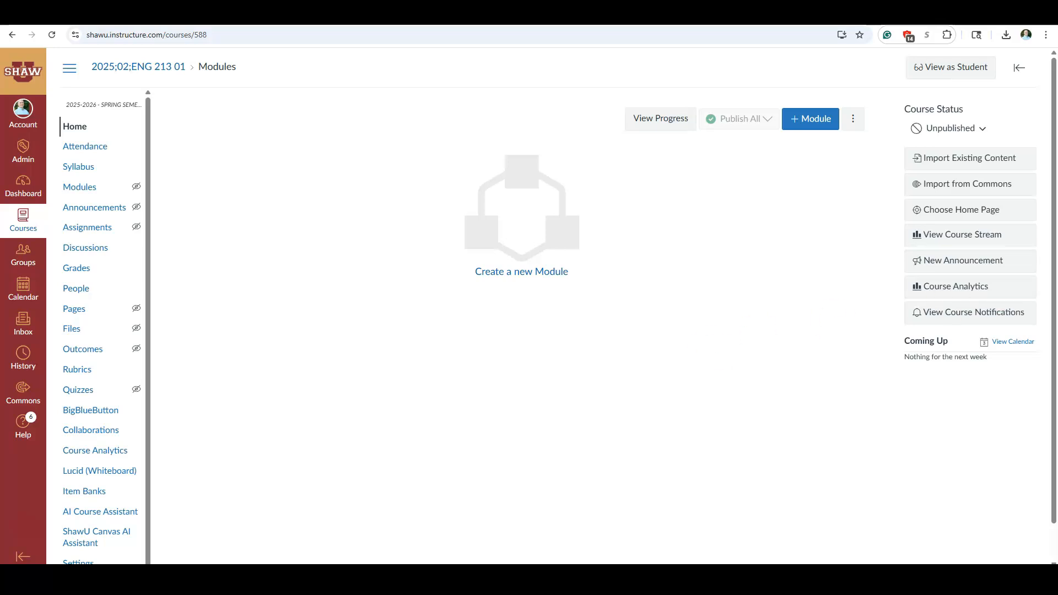
- Look over the ENG 213-01 Spring 2026 Syllabus document in Word, including its assessments table and course policies
{"action": "left_click_drag", "start_coordinate": [1057, 99], "coordinate": [484, 83]}
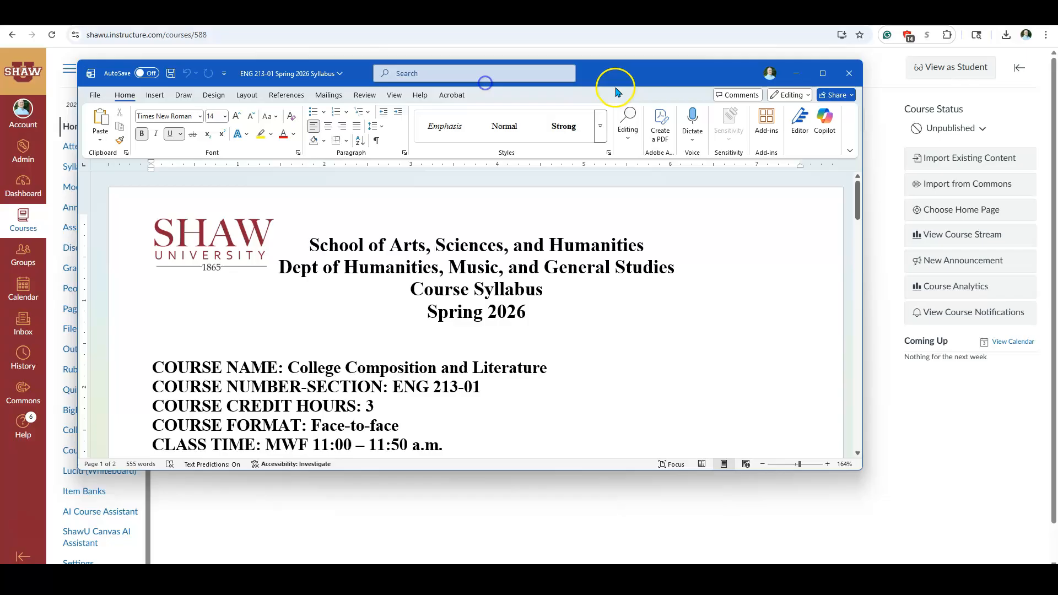
{"action": "left_click", "coordinate": [823, 73]}
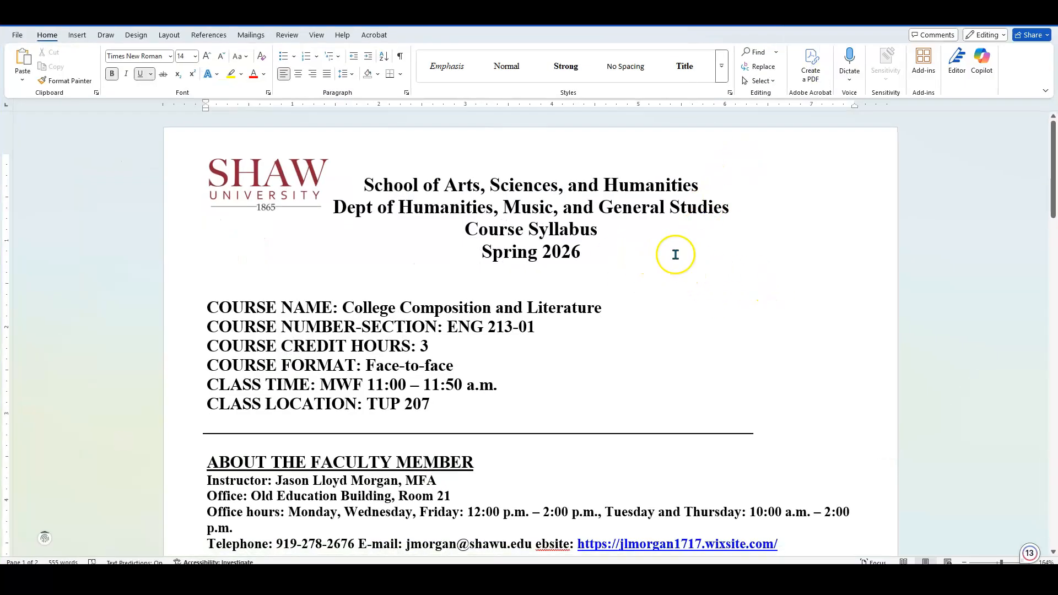
{"action": "scroll", "coordinate": [666, 267], "scroll_direction": "down", "scroll_amount": 20}
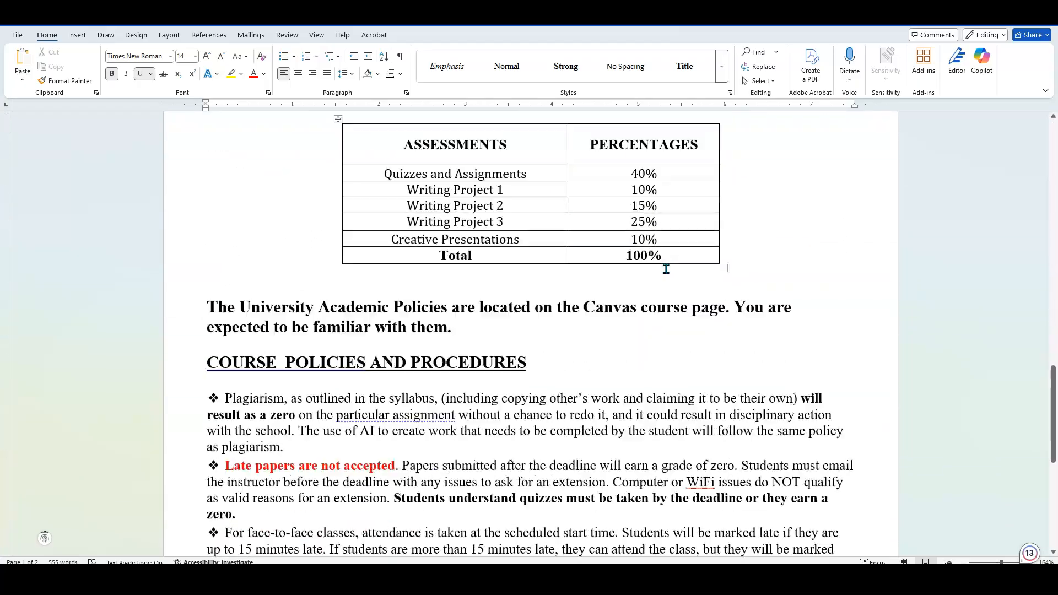
{"action": "scroll", "coordinate": [666, 268], "scroll_direction": "up", "scroll_amount": 20}
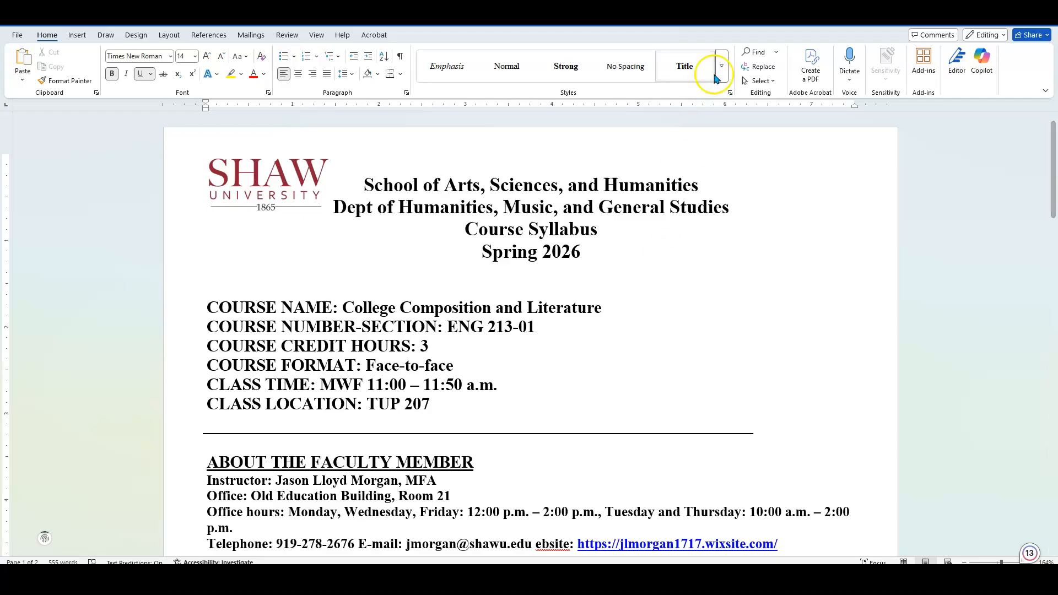
{"action": "left_click_drag", "start_coordinate": [729, 16], "coordinate": [1057, 67]}
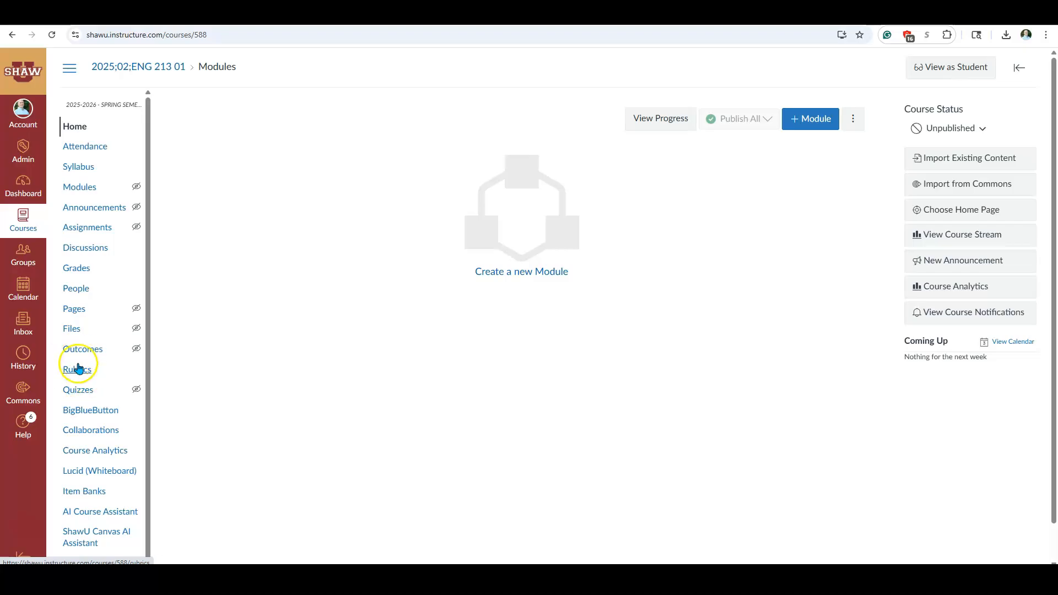
- Open the navigation settings of the ENG 213 01 course and look through the list of course menu items
{"action": "scroll", "coordinate": [113, 184], "scroll_direction": "down", "scroll_amount": 1}
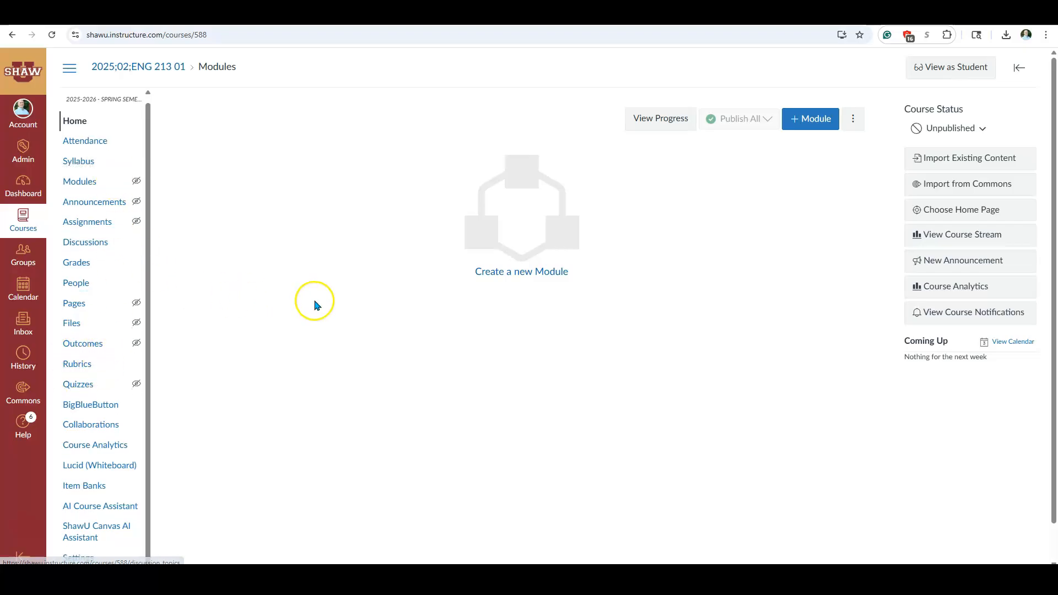
{"action": "scroll", "coordinate": [237, 418], "scroll_direction": "down", "scroll_amount": 1}
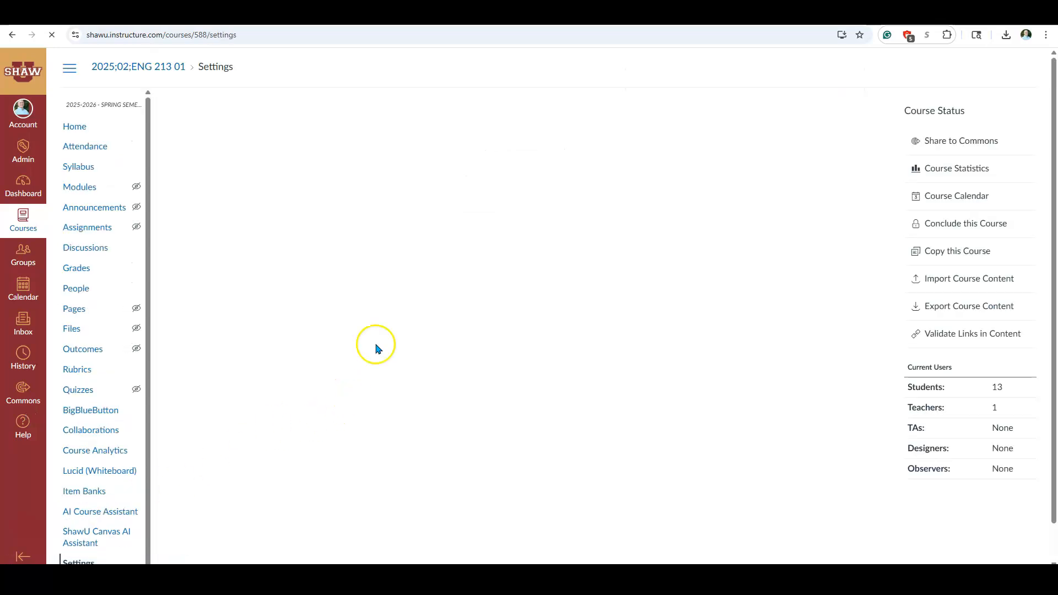
{"action": "left_click", "coordinate": [348, 122]}
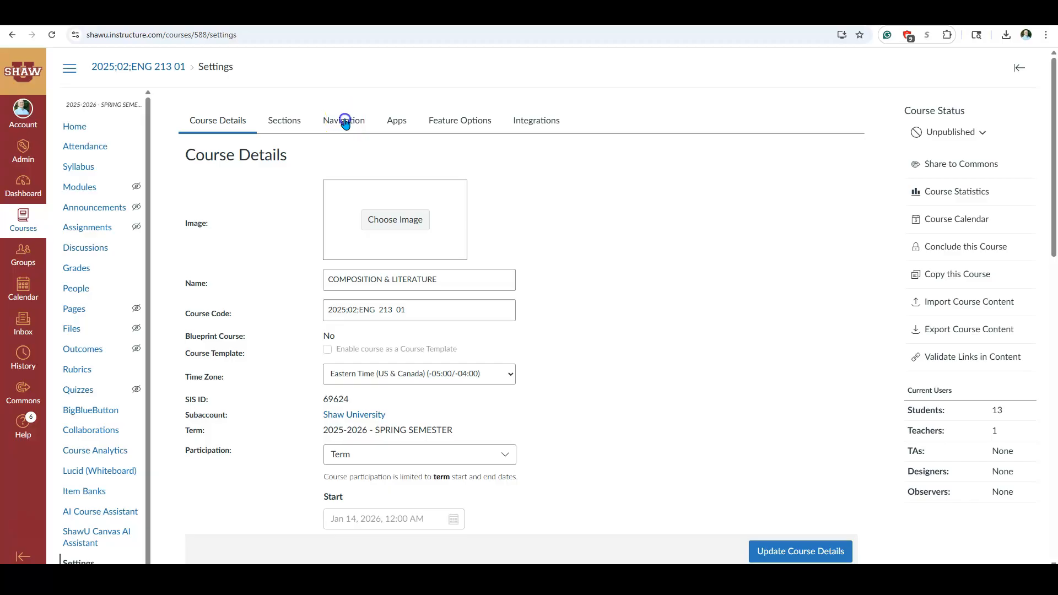
{"action": "scroll", "coordinate": [276, 300], "scroll_direction": "down", "scroll_amount": 3}
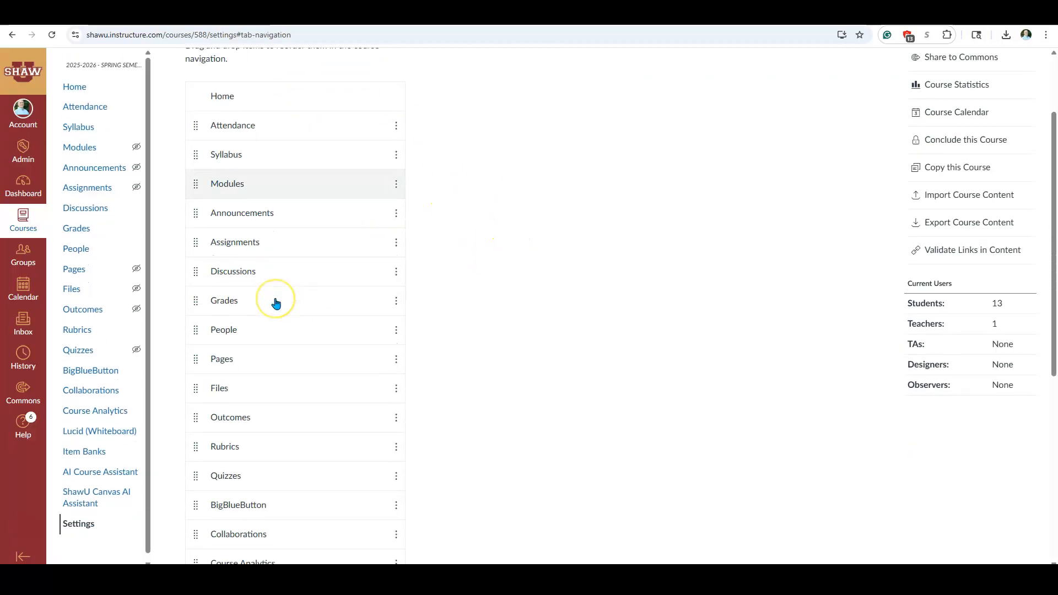
{"action": "scroll", "coordinate": [276, 303], "scroll_direction": "down", "scroll_amount": 6}
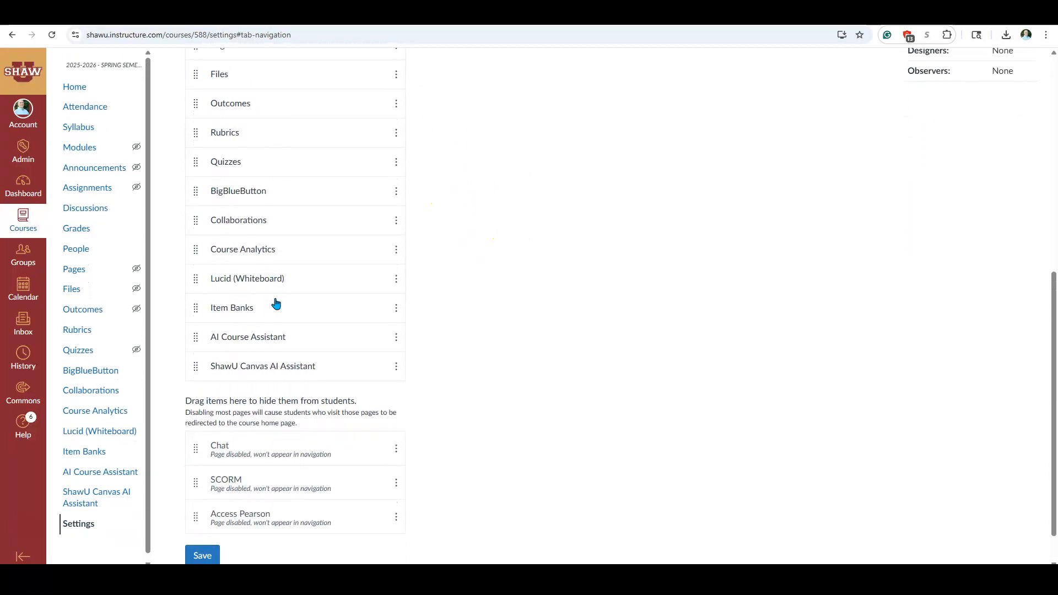
{"action": "scroll", "coordinate": [276, 303], "scroll_direction": "up", "scroll_amount": 9}
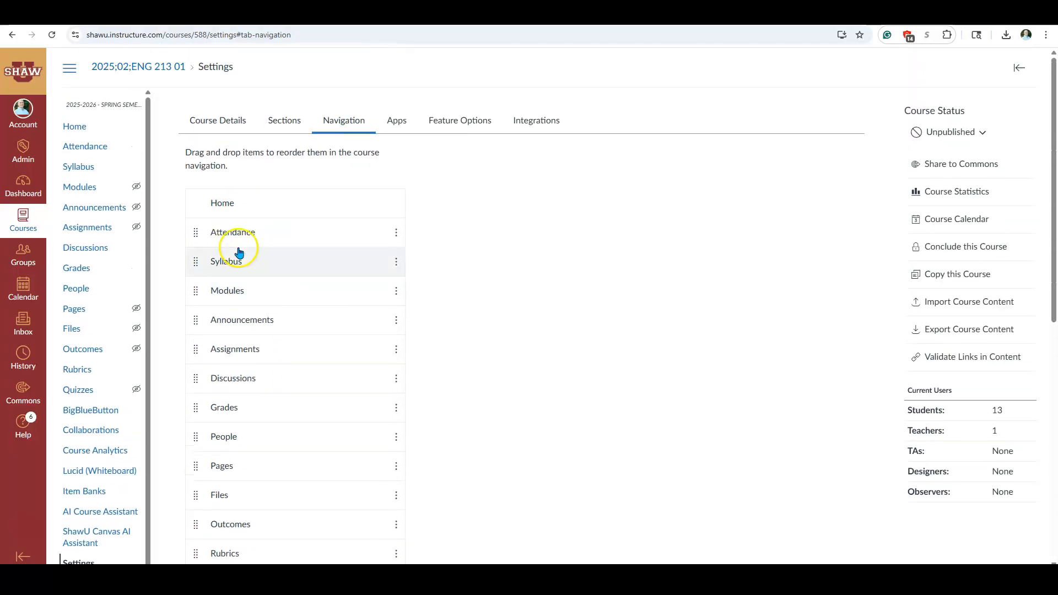
{"action": "scroll", "coordinate": [262, 454], "scroll_direction": "down", "scroll_amount": 2}
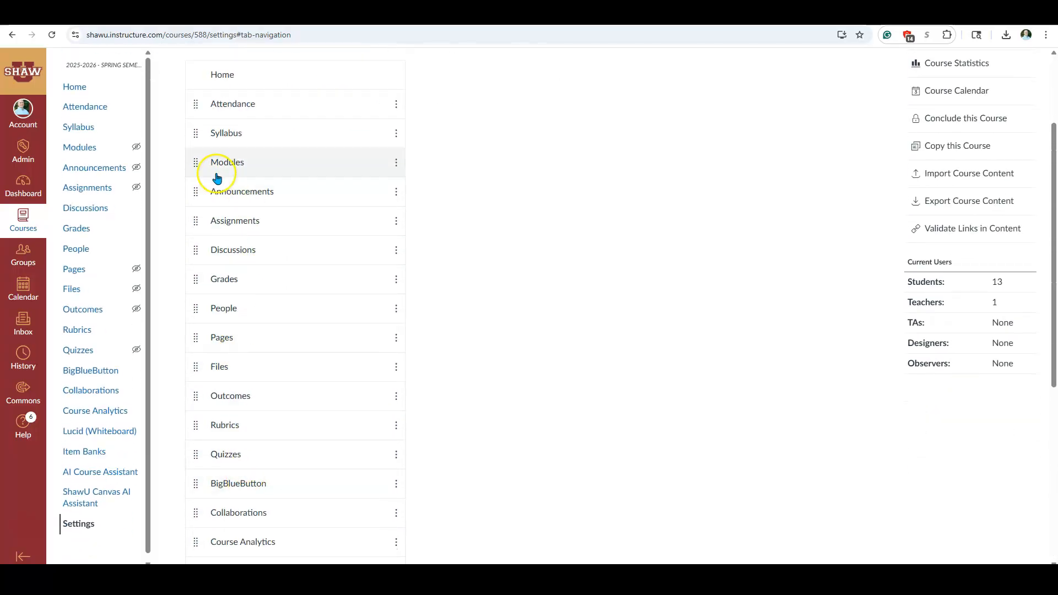
- Reorder the course navigation by placing Syllabus below Rubrics and move Attendance to the items hidden from students
{"action": "left_click_drag", "start_coordinate": [201, 143], "coordinate": [195, 431]}
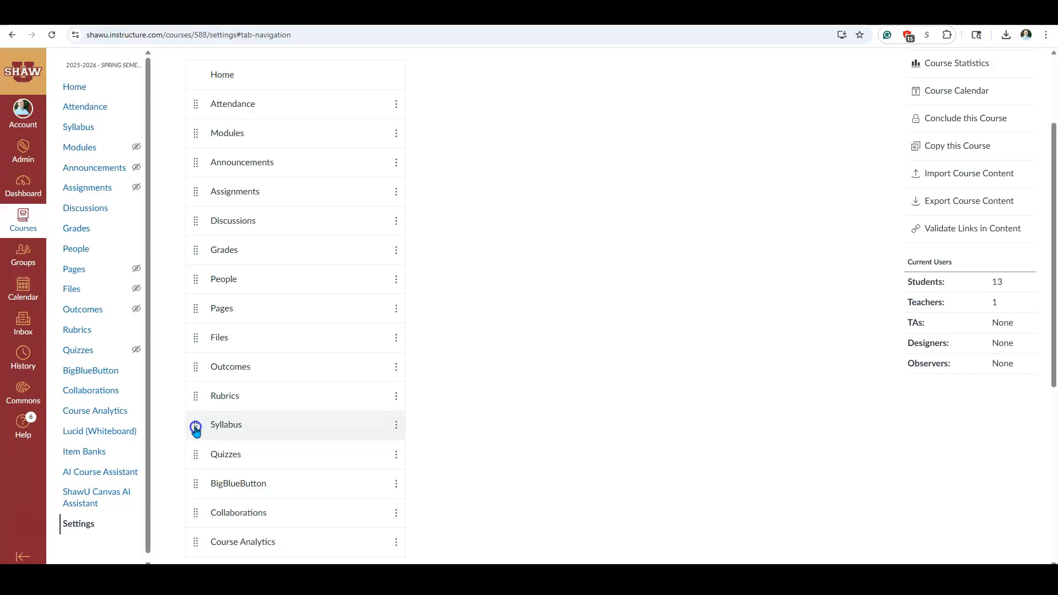
{"action": "left_click_drag", "start_coordinate": [196, 105], "coordinate": [203, 415]}
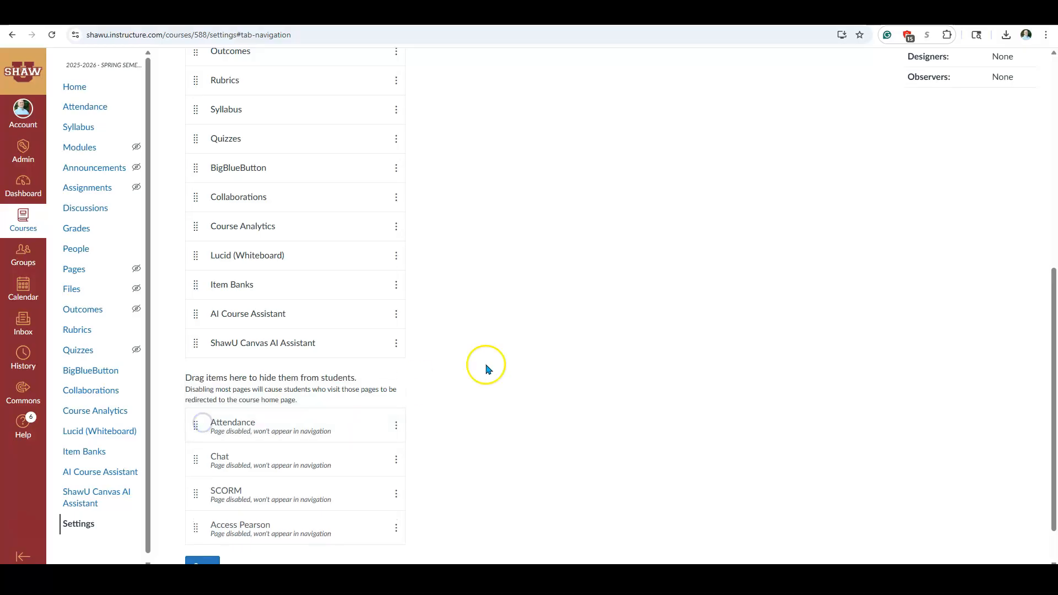
- Place Syllabus directly below Home in the course navigation and save the navigation changes
{"action": "scroll", "coordinate": [291, 165], "scroll_direction": "up", "scroll_amount": 5}
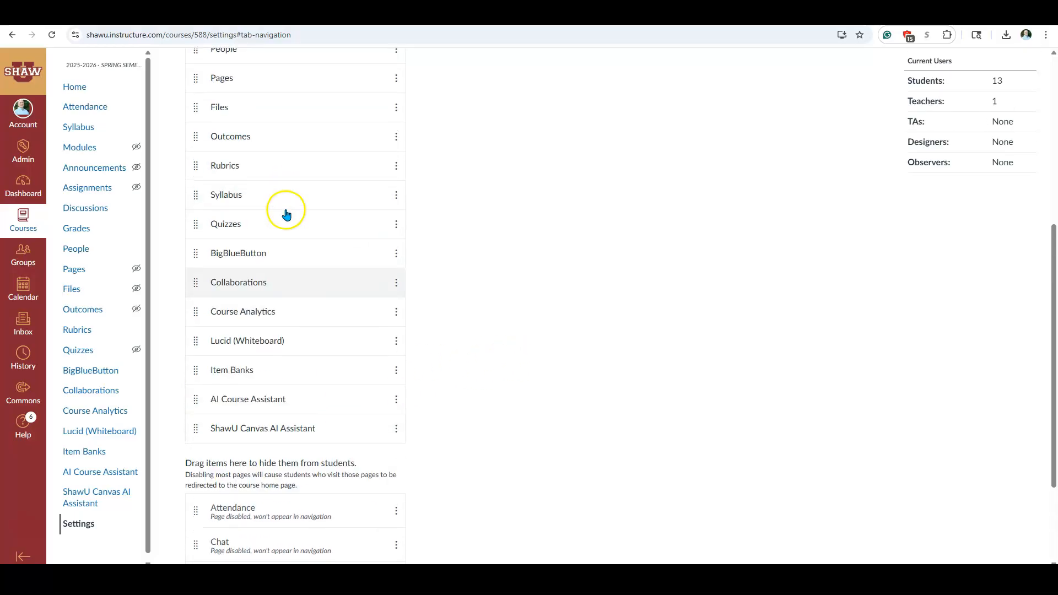
{"action": "scroll", "coordinate": [253, 404], "scroll_direction": "down", "scroll_amount": 1}
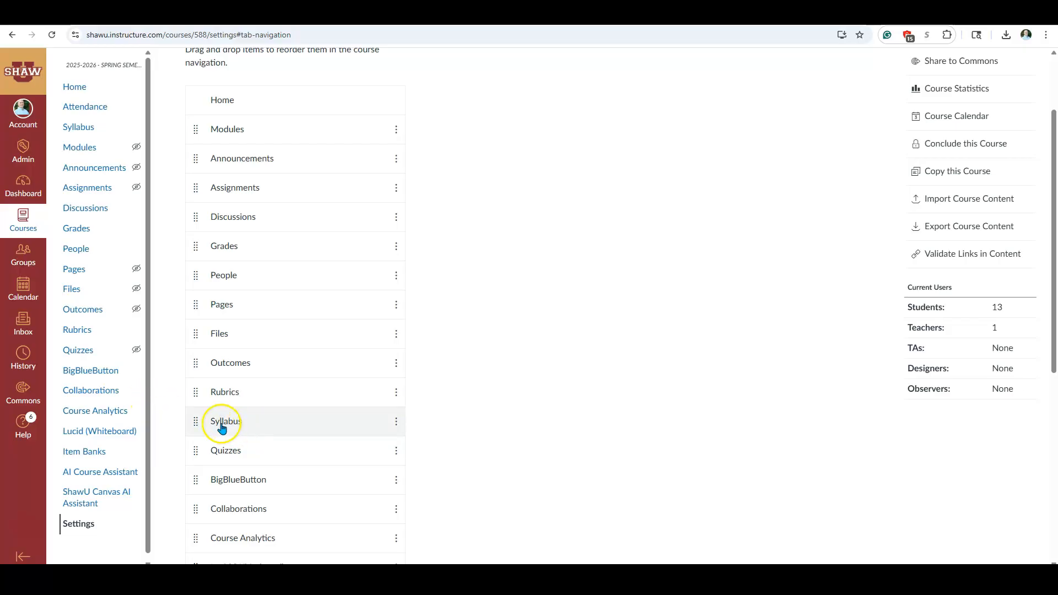
{"action": "scroll", "coordinate": [287, 350], "scroll_direction": "up", "scroll_amount": 1}
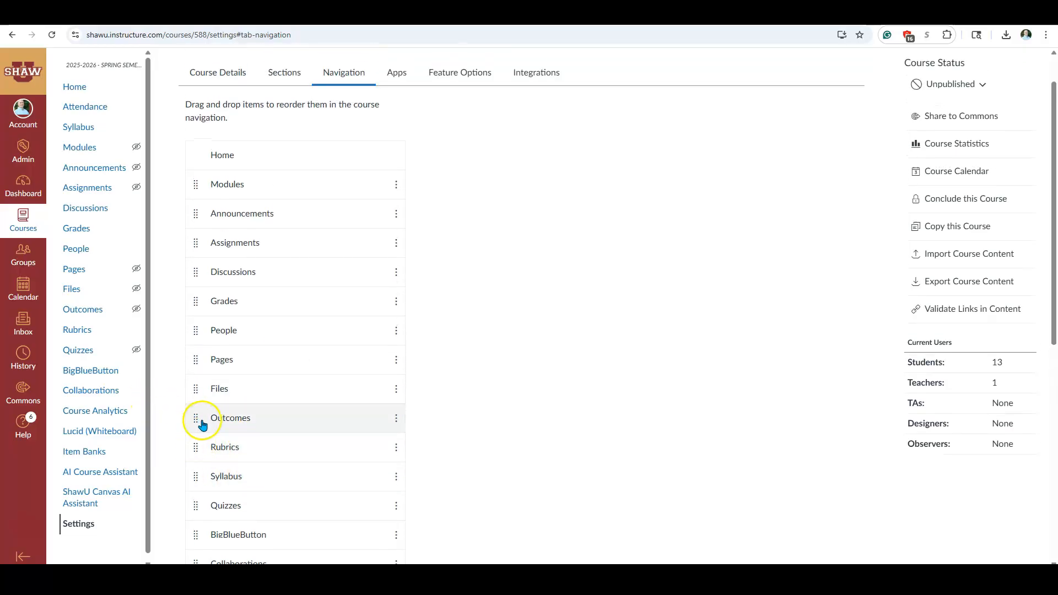
{"action": "left_click_drag", "start_coordinate": [197, 483], "coordinate": [202, 185]}
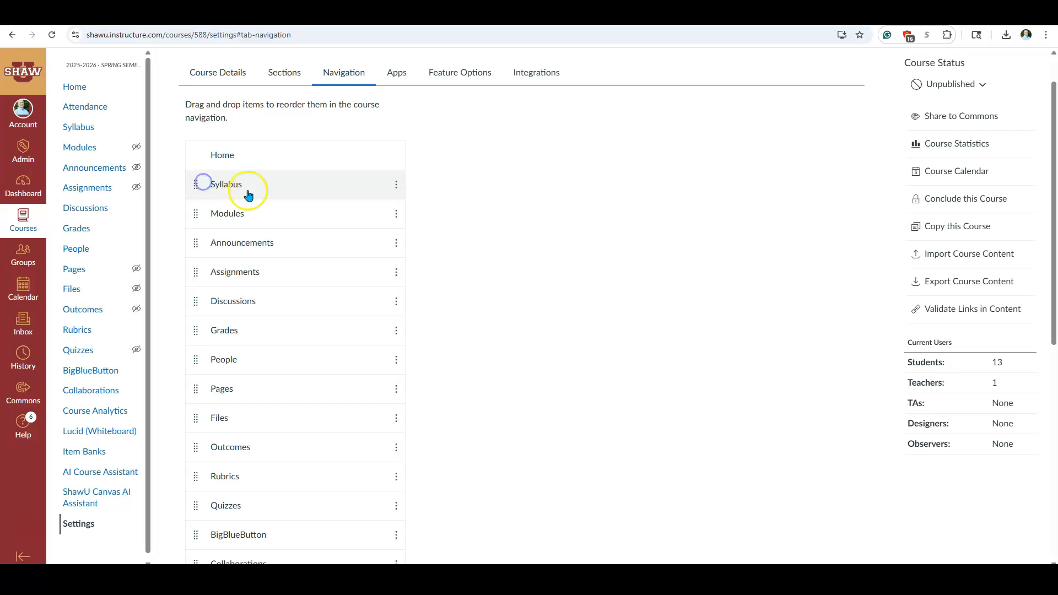
{"action": "scroll", "coordinate": [584, 374], "scroll_direction": "down", "scroll_amount": 4}
{"action": "scroll", "coordinate": [590, 390], "scroll_direction": "down", "scroll_amount": 3}
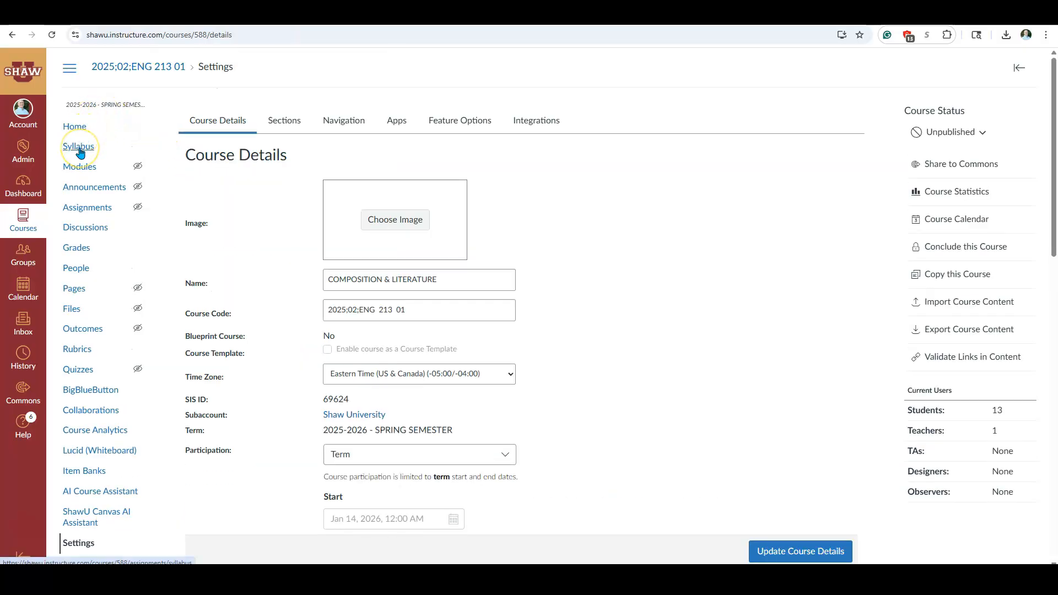
- Open the course's Syllabus page for editing
{"action": "left_click", "coordinate": [78, 147]}
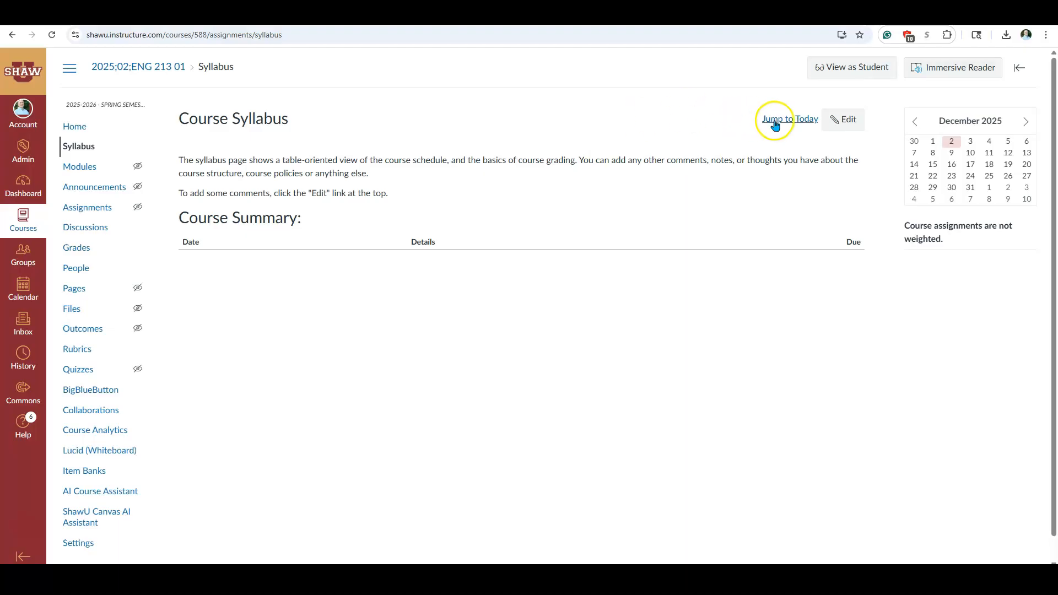
{"action": "left_click", "coordinate": [844, 123]}
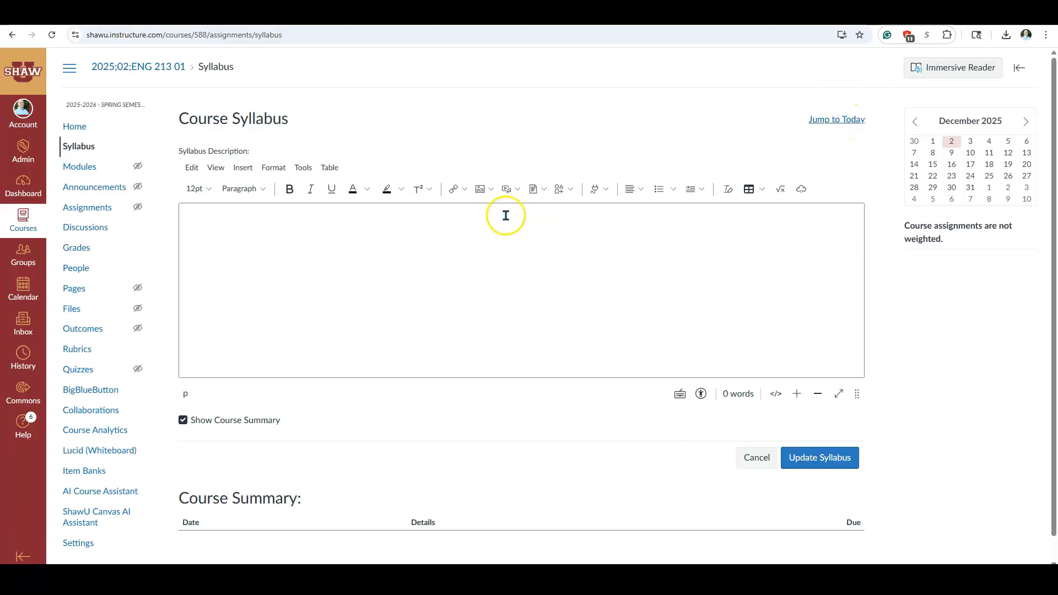
- Switch to the ENG 213-01 Spring 2026 Syllabus in Word and copy the document's entire content
{"action": "left_click_drag", "start_coordinate": [1057, 113], "coordinate": [596, 99]}
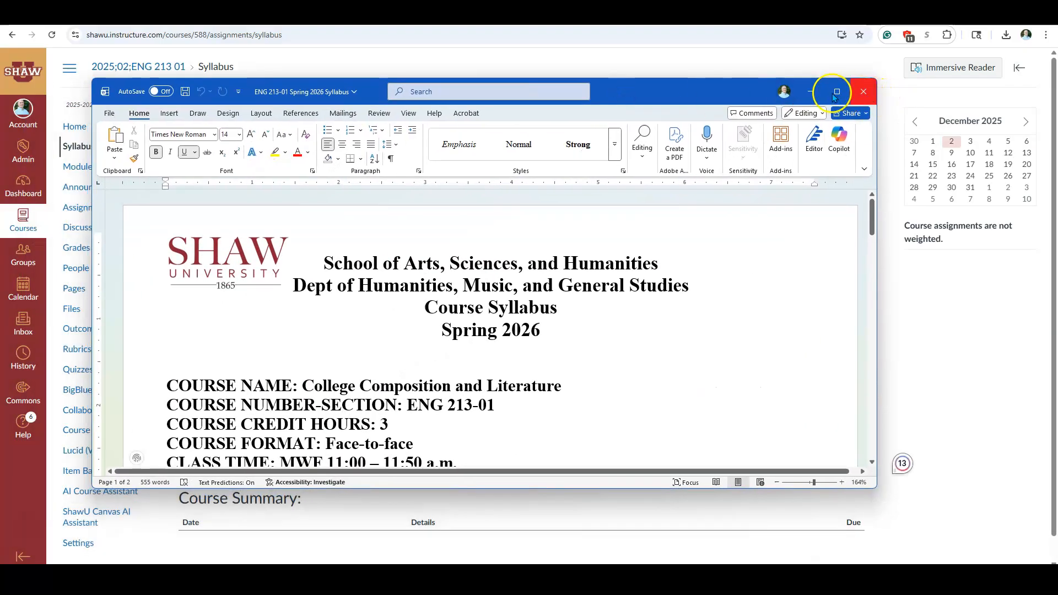
{"action": "left_click", "coordinate": [837, 91]}
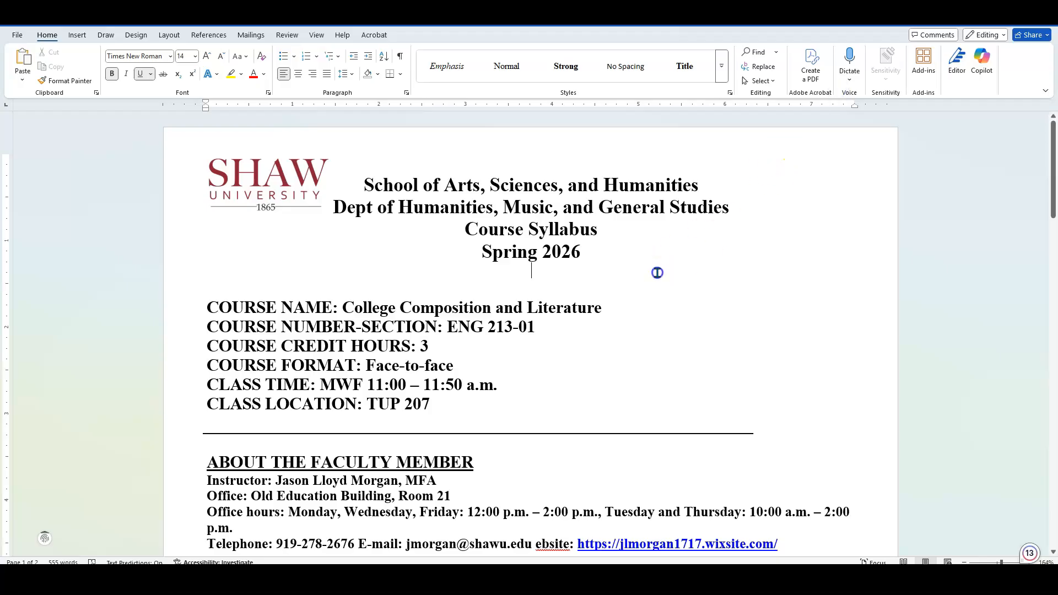
{"action": "left_click", "coordinate": [656, 273]}
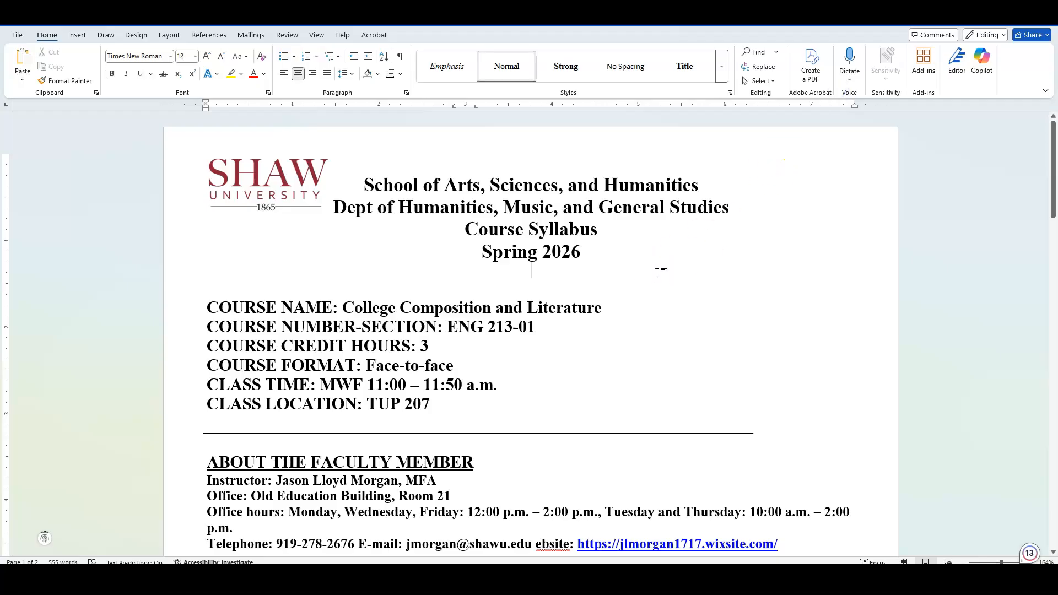
{"action": "key", "text": "ctrl+a"}
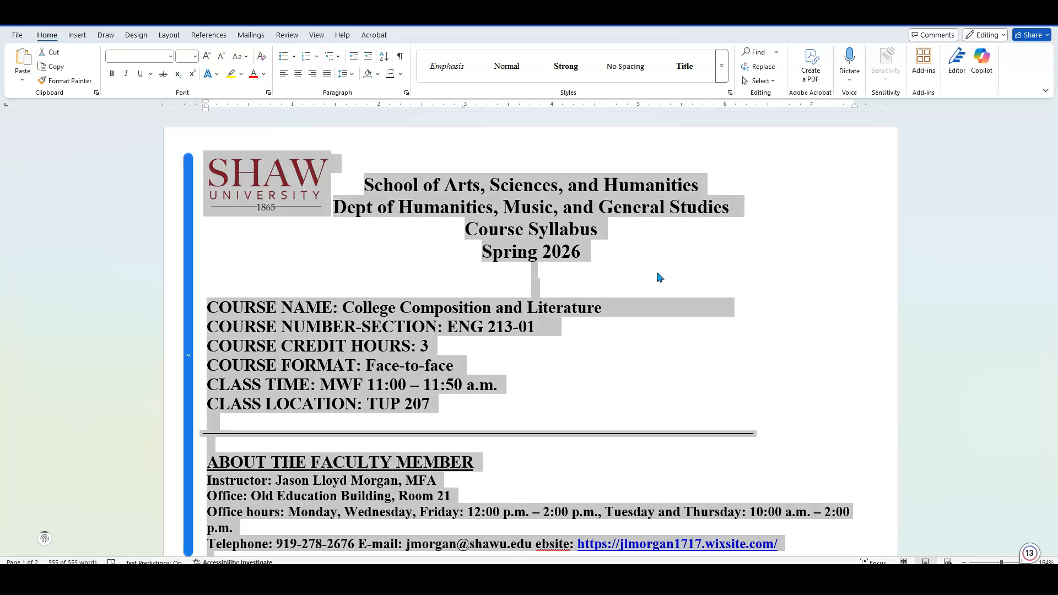
{"action": "right_click", "coordinate": [618, 265]}
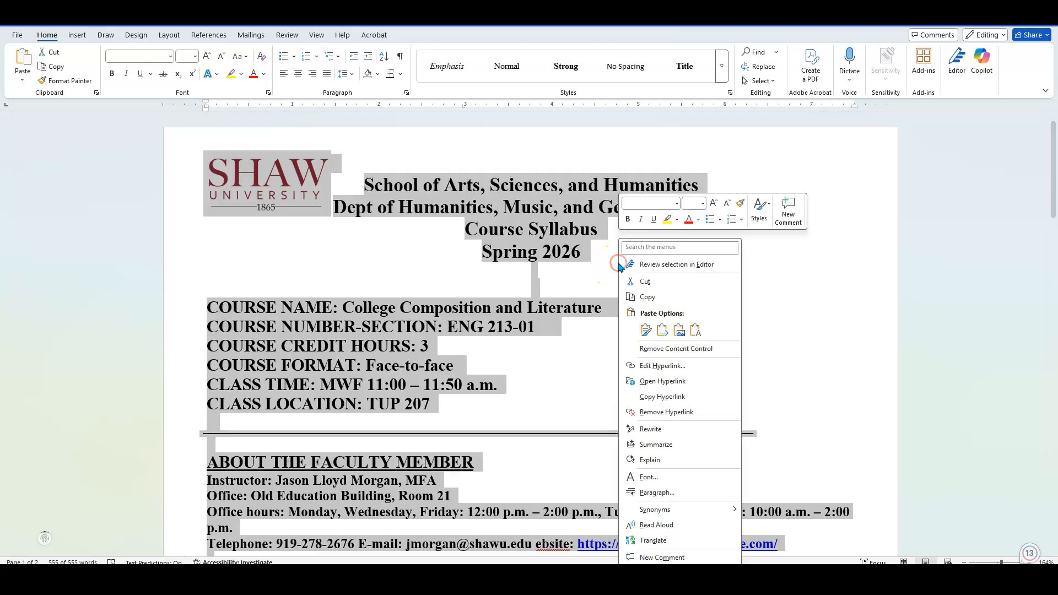
{"action": "left_click", "coordinate": [643, 298]}
- Return to the Canvas syllabus editor and paste the copied syllabus into the empty Syllabus Description
{"action": "key", "text": "alt+Tab"}
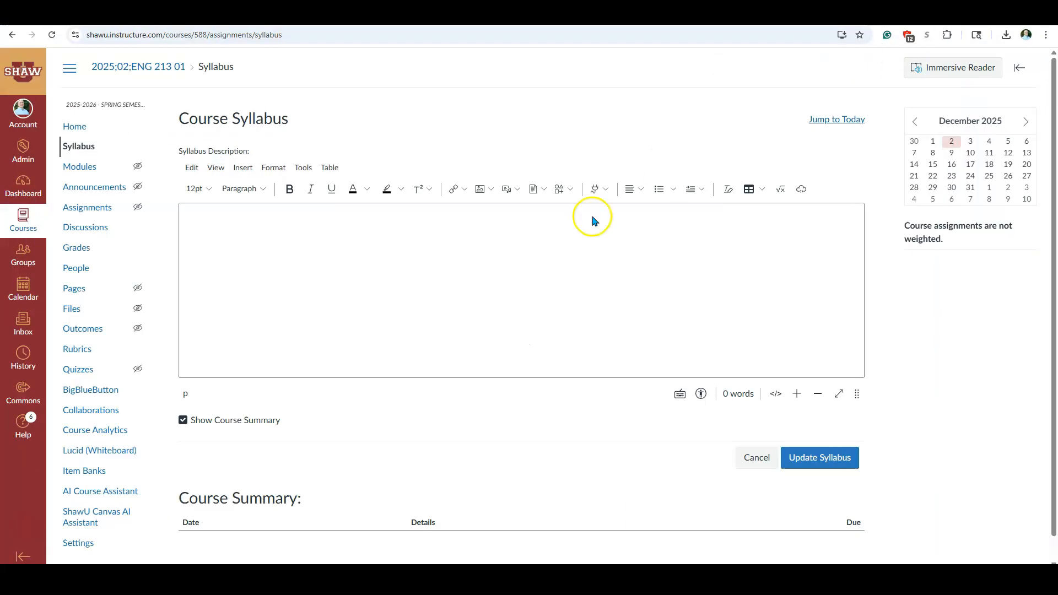
{"action": "left_click", "coordinate": [203, 222]}
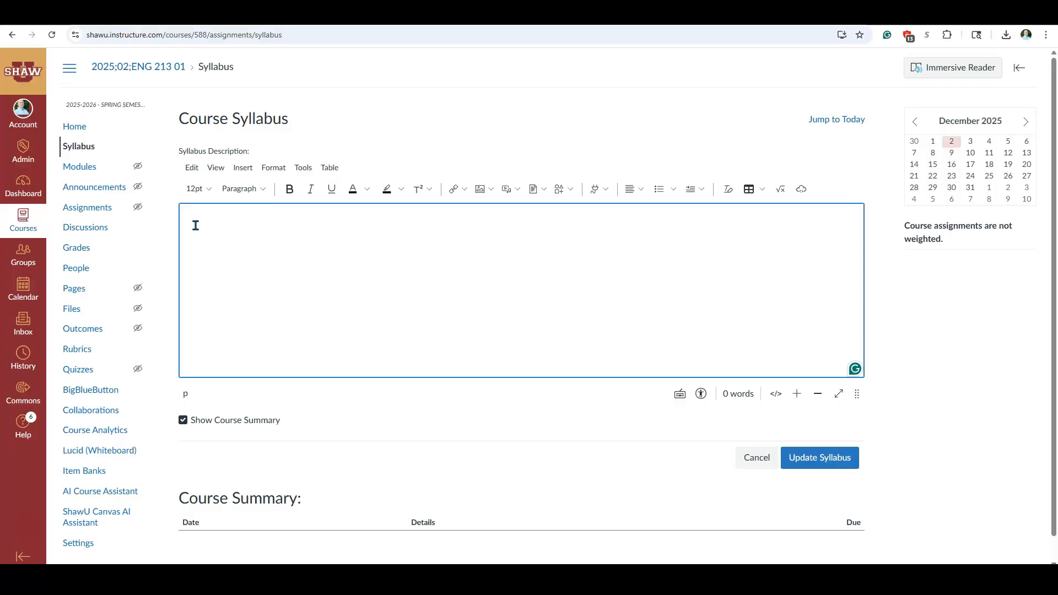
{"action": "right_click", "coordinate": [195, 226]}
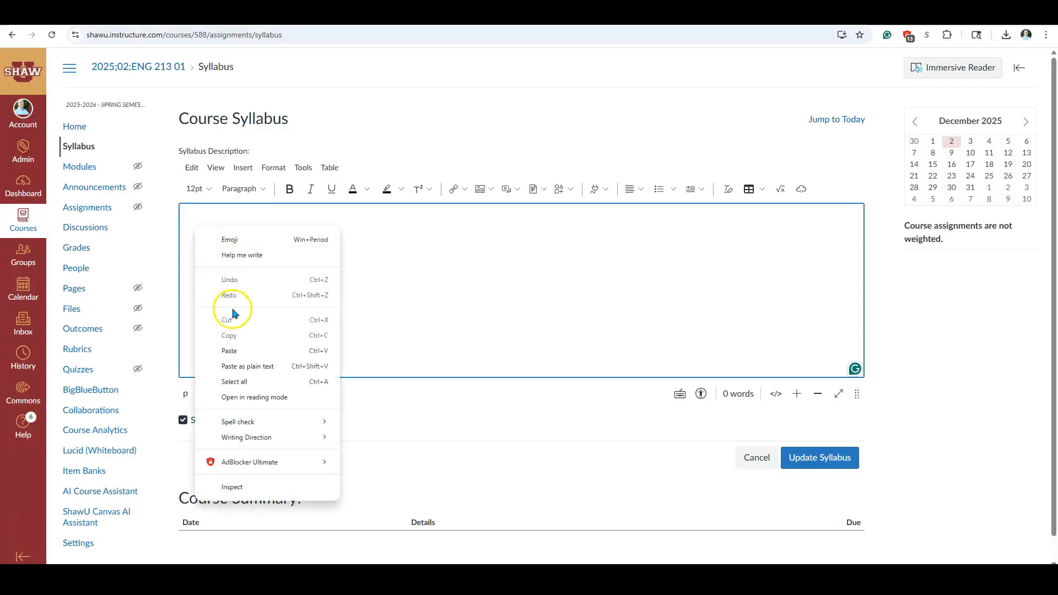
{"action": "left_click", "coordinate": [241, 353]}
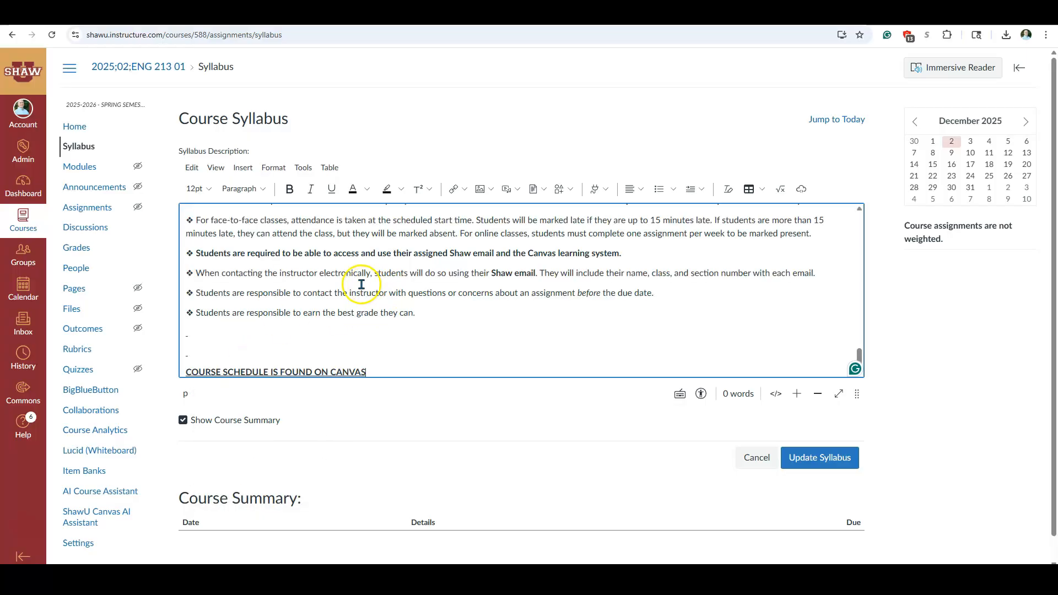
- Check the pasted syllabus and remove the surplus blank lines between the class location and the ABOUT THE FACULTY MEMBER heading
{"action": "scroll", "coordinate": [319, 272], "scroll_direction": "down", "scroll_amount": 5}
{"action": "scroll", "coordinate": [321, 276], "scroll_direction": "up", "scroll_amount": 6}
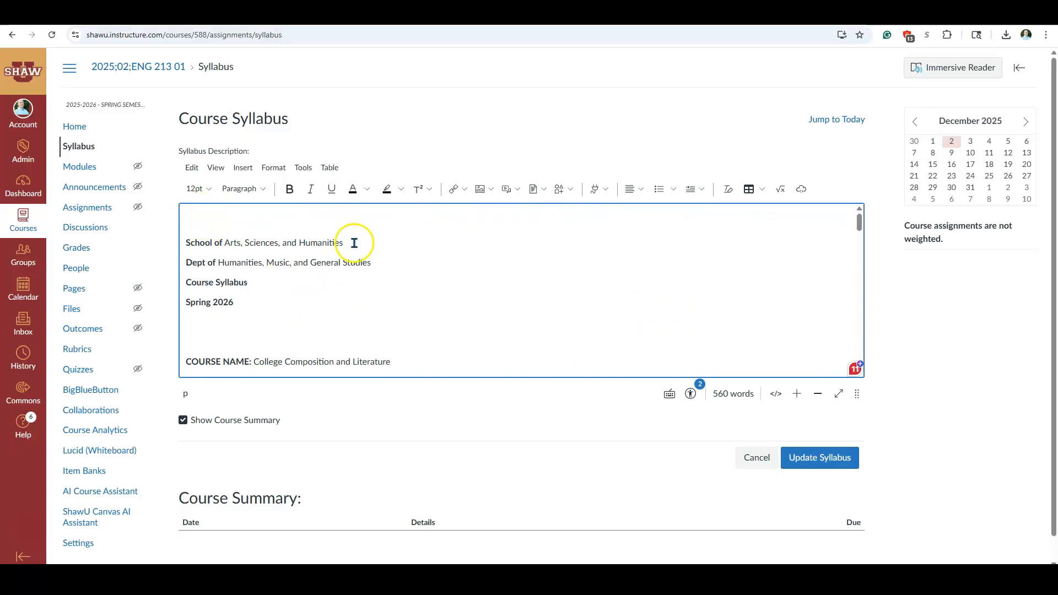
{"action": "scroll", "coordinate": [239, 286], "scroll_direction": "down", "scroll_amount": 4}
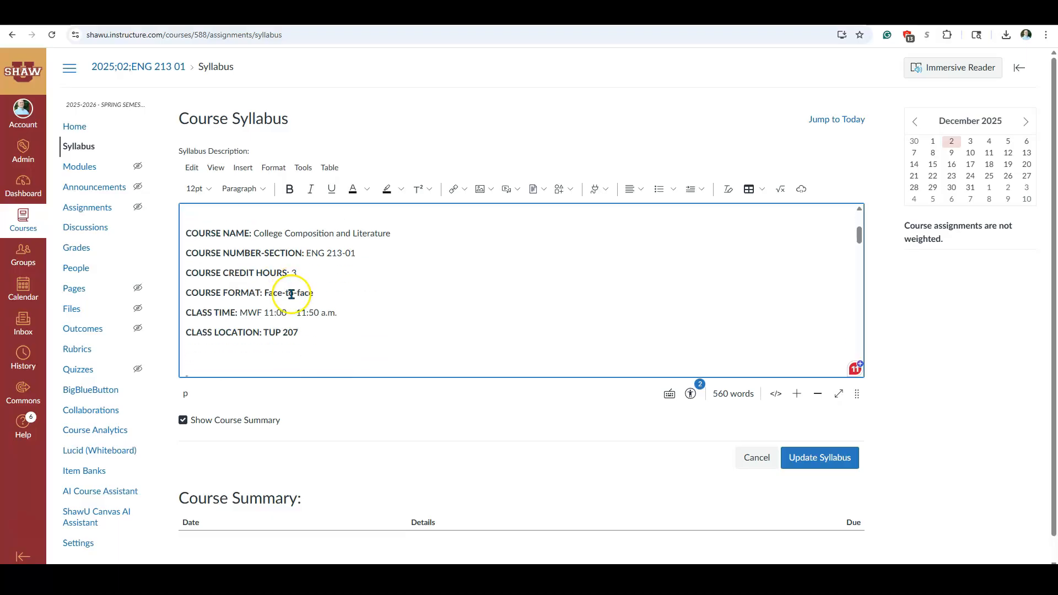
{"action": "scroll", "coordinate": [194, 301], "scroll_direction": "down", "scroll_amount": 3}
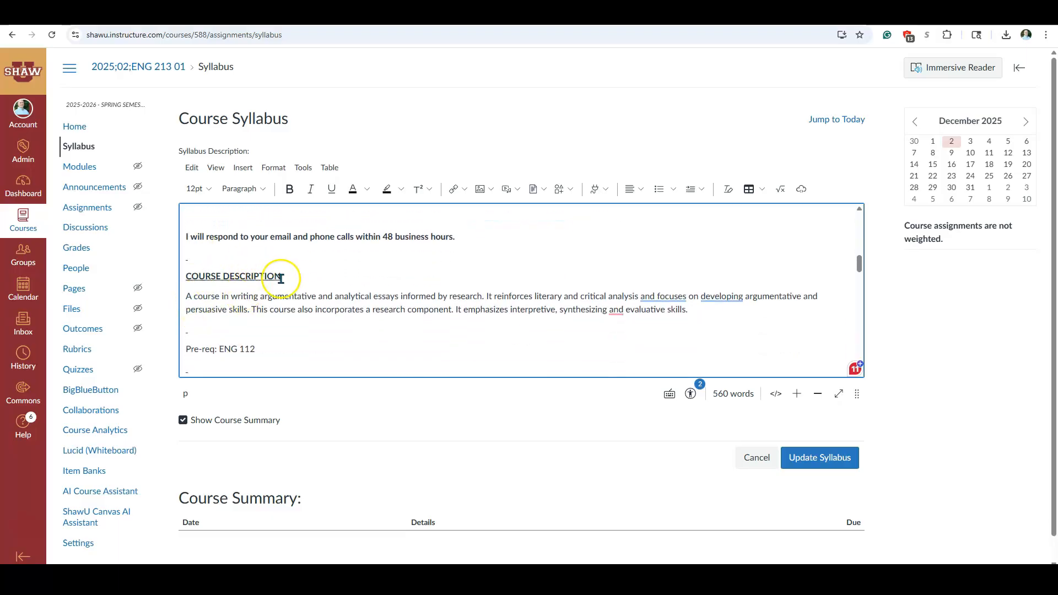
{"action": "scroll", "coordinate": [282, 275], "scroll_direction": "up", "scroll_amount": 7}
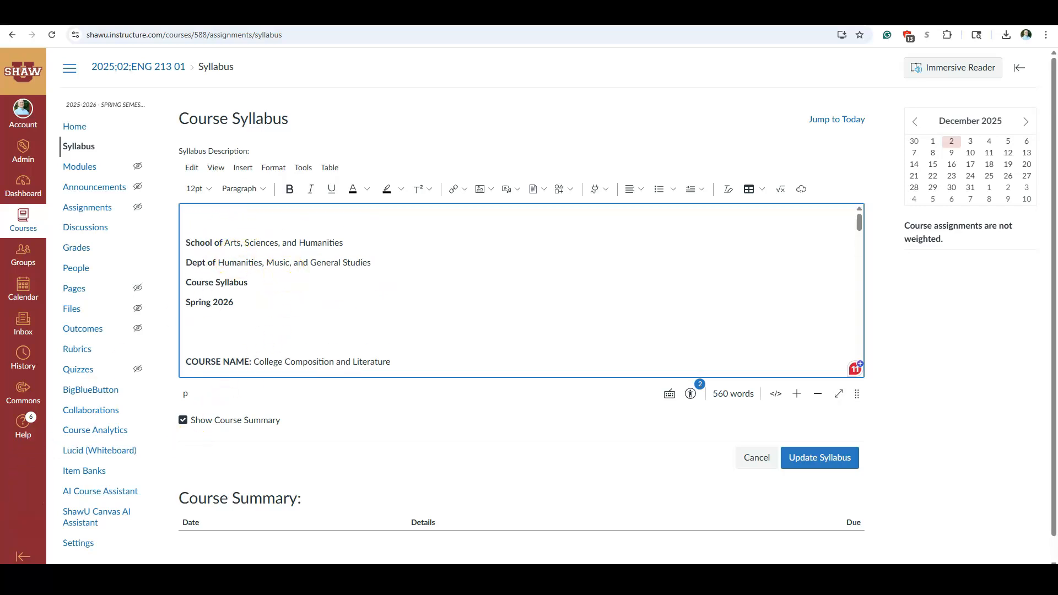
{"action": "key", "text": "BackSpace"}
{"action": "scroll", "coordinate": [277, 249], "scroll_direction": "down", "scroll_amount": 5}
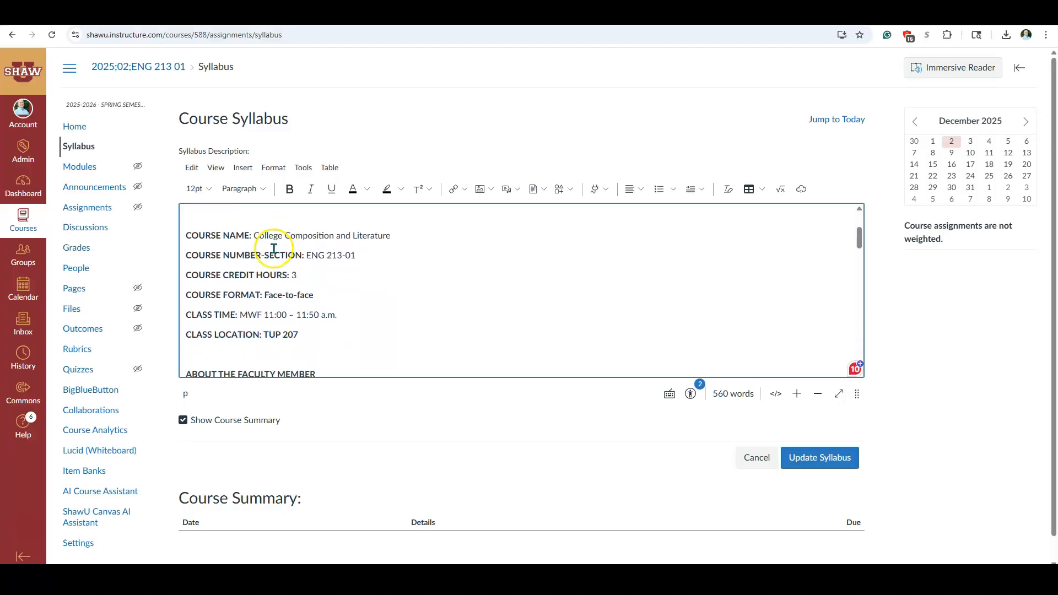
- Check the rest of the pasted syllabus down to the course schedule line and save it to the course's Syllabus page
{"action": "scroll", "coordinate": [256, 285], "scroll_direction": "down", "scroll_amount": 2}
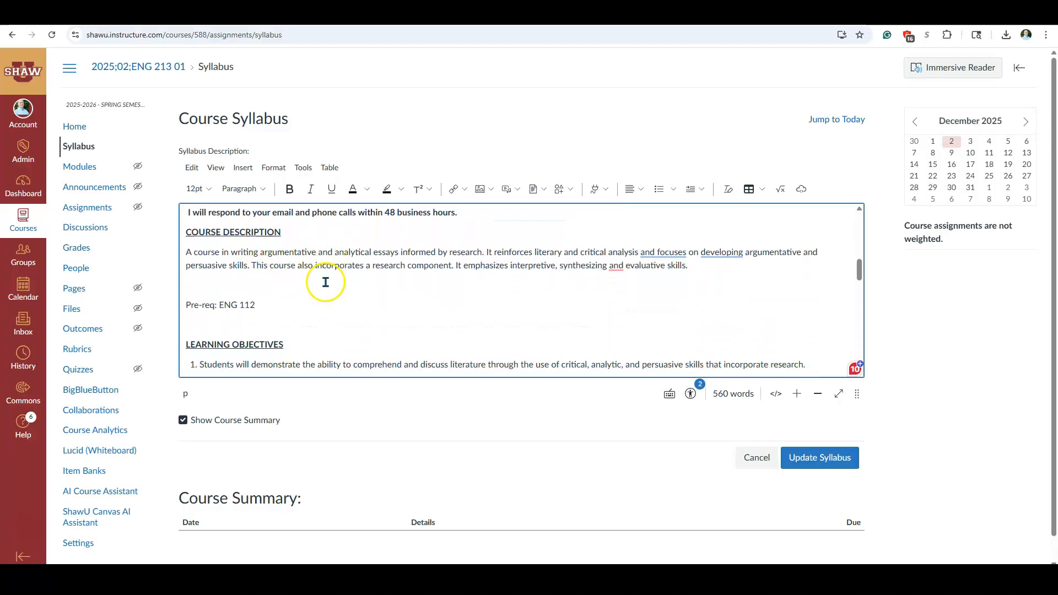
{"action": "scroll", "coordinate": [325, 281], "scroll_direction": "down", "scroll_amount": 1}
{"action": "scroll", "coordinate": [330, 282], "scroll_direction": "down", "scroll_amount": 3}
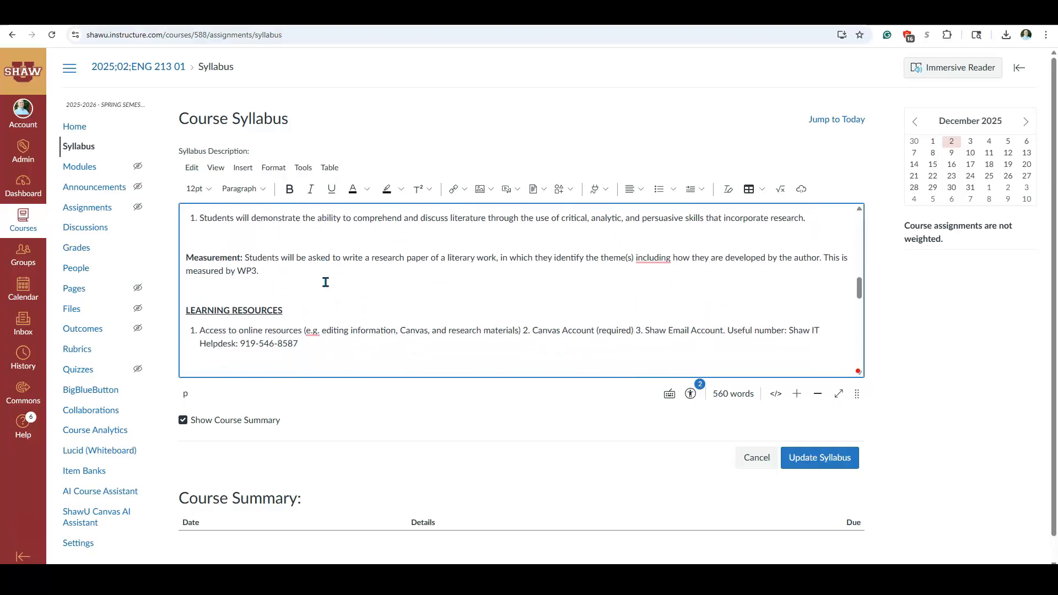
{"action": "scroll", "coordinate": [365, 280], "scroll_direction": "down", "scroll_amount": 10}
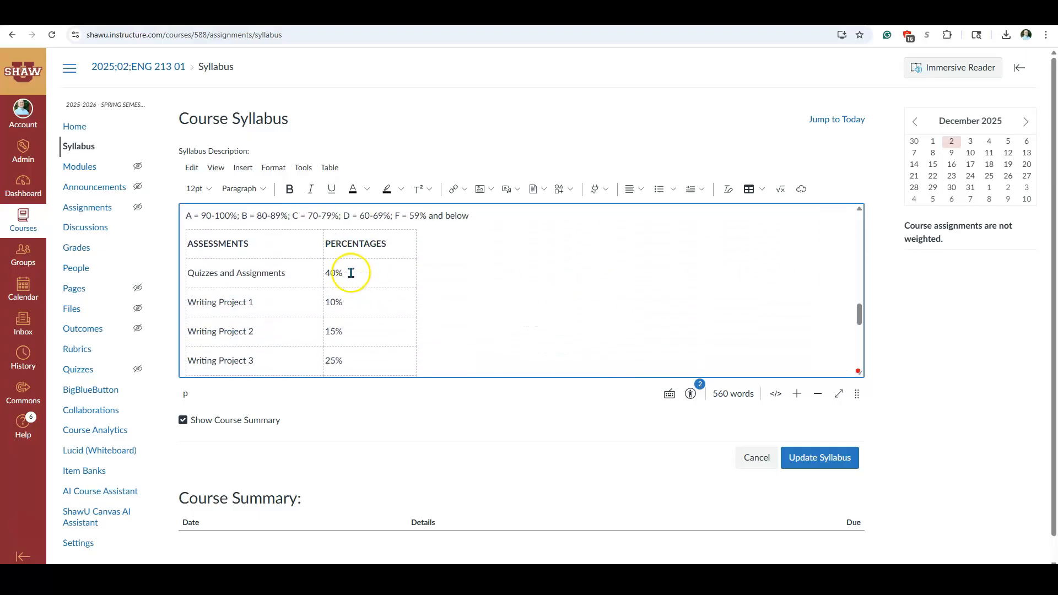
{"action": "scroll", "coordinate": [462, 274], "scroll_direction": "down", "scroll_amount": 1}
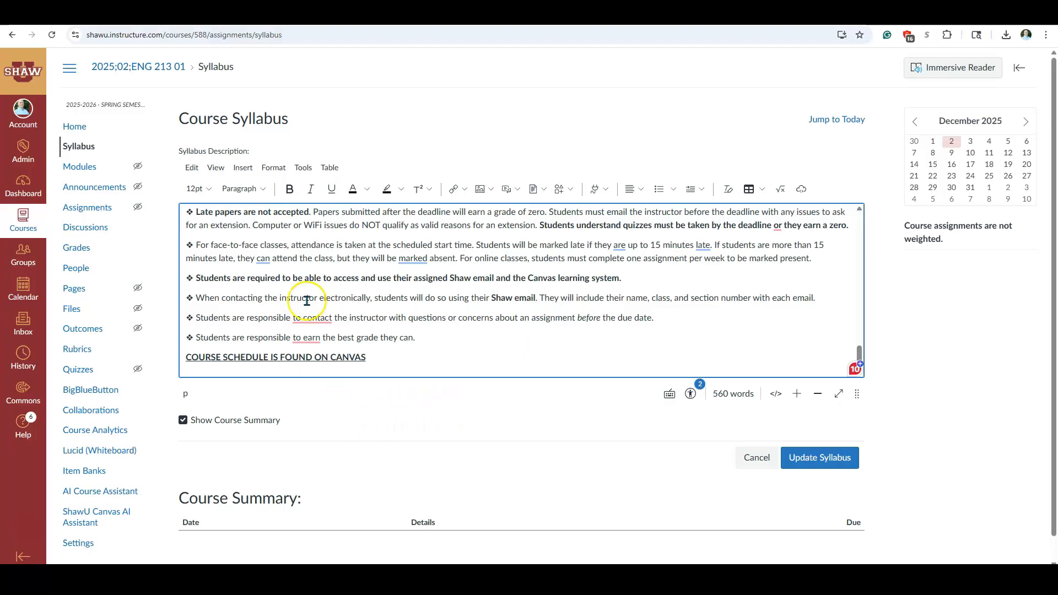
{"action": "left_click", "coordinate": [817, 461]}
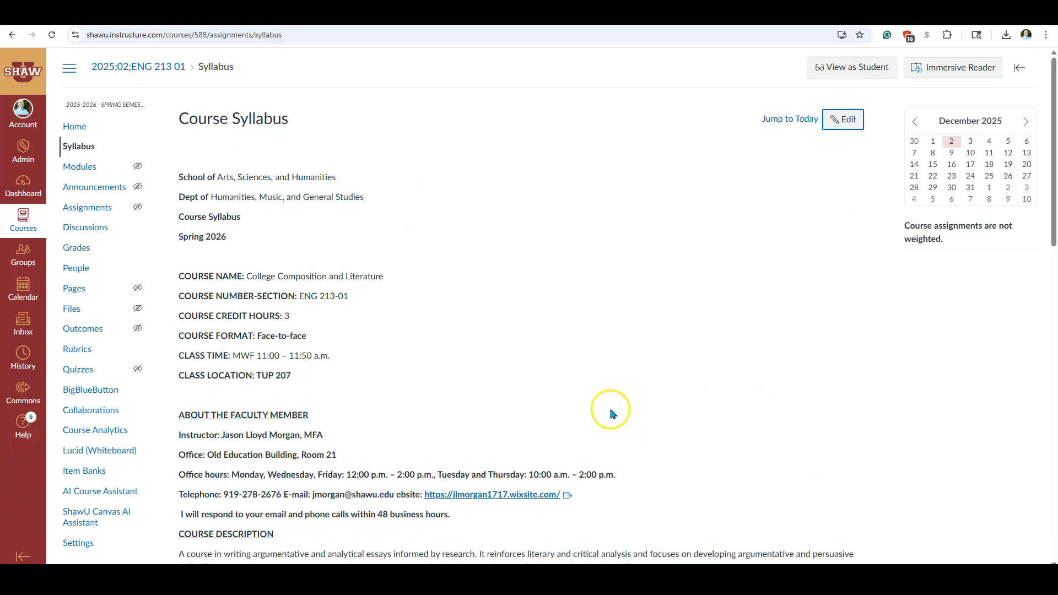
- Review the published Course Syllabus page from the school heading through the course policies and the Course Summary
{"action": "scroll", "coordinate": [635, 320], "scroll_direction": "down", "scroll_amount": 7}
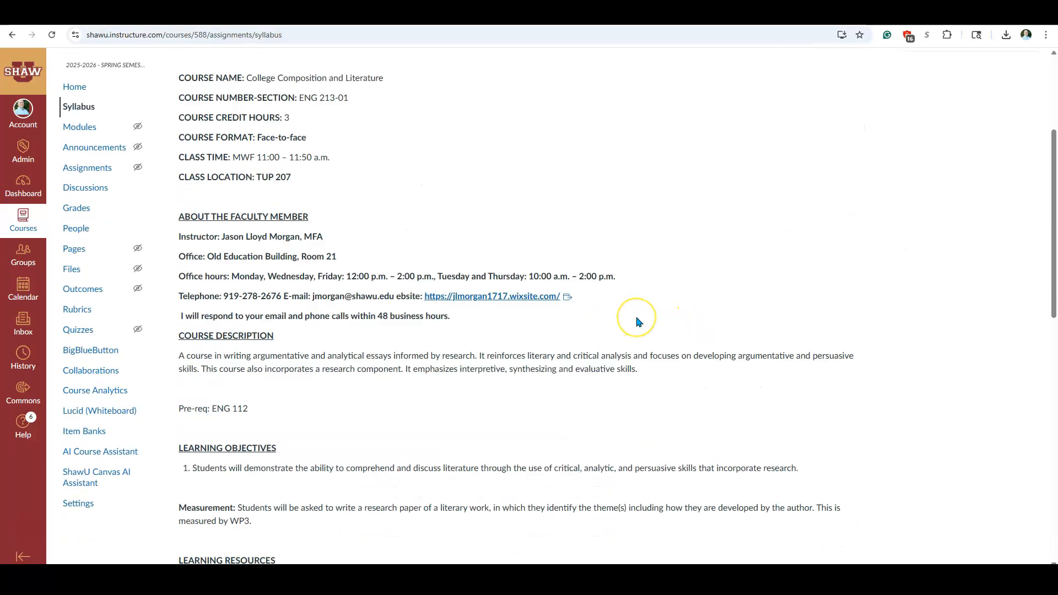
{"action": "scroll", "coordinate": [638, 321], "scroll_direction": "down", "scroll_amount": 9}
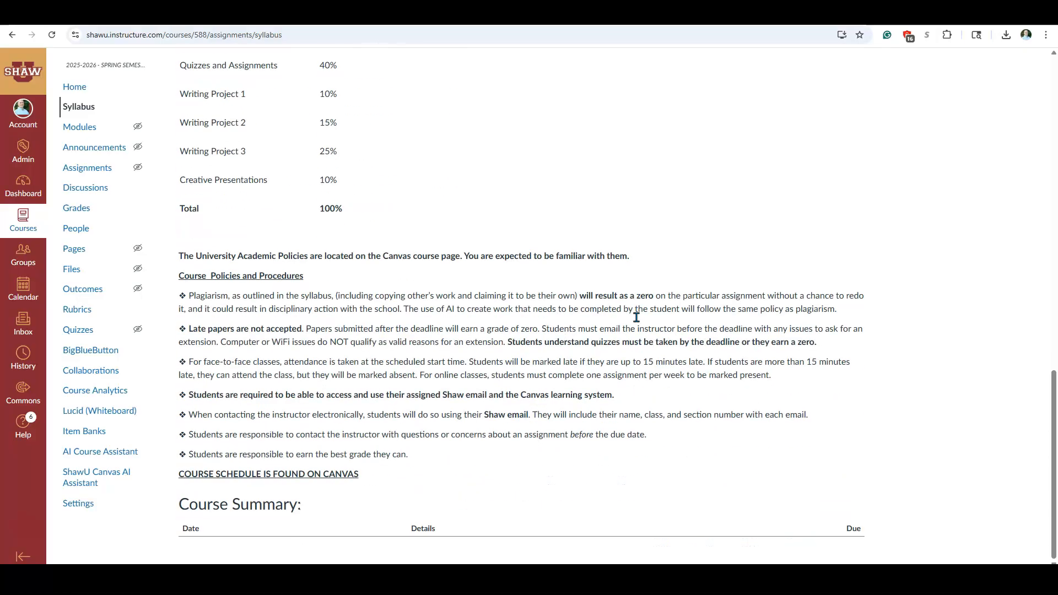
{"action": "scroll", "coordinate": [638, 321], "scroll_direction": "up", "scroll_amount": 9}
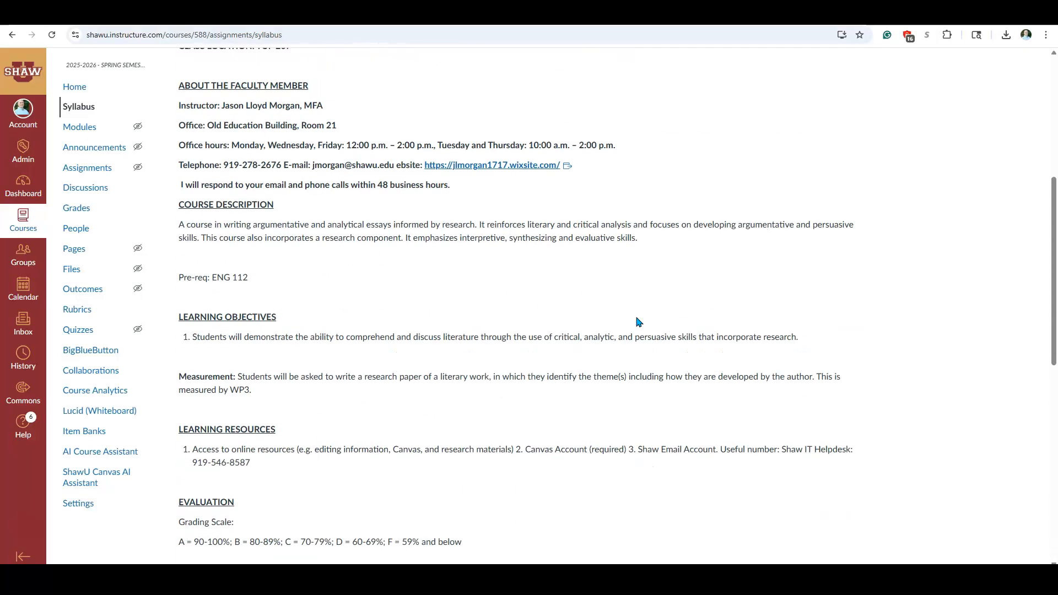
{"action": "scroll", "coordinate": [638, 322], "scroll_direction": "up", "scroll_amount": 6}
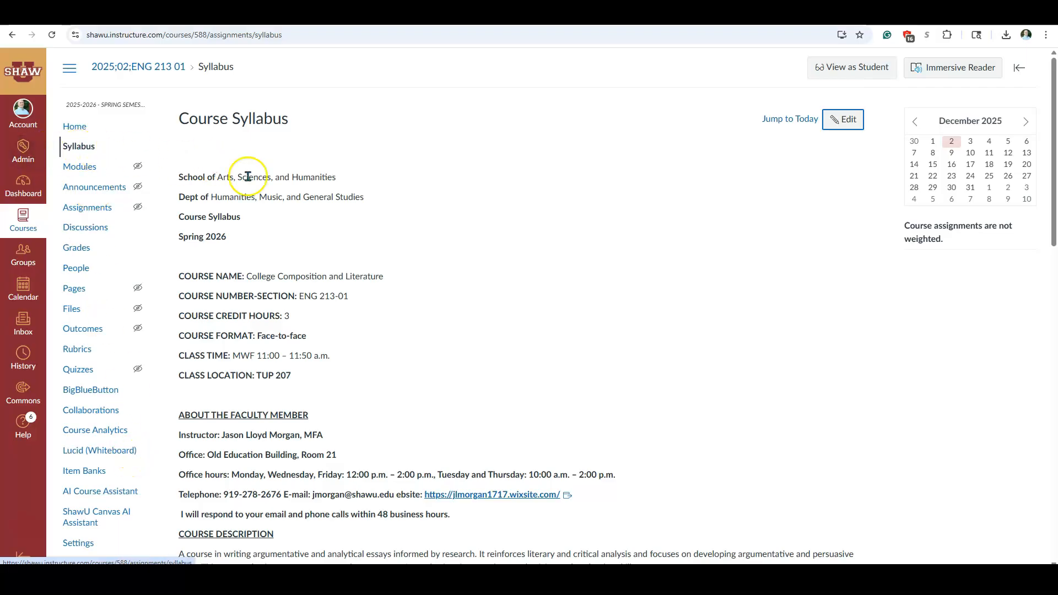
{"action": "scroll", "coordinate": [484, 281], "scroll_direction": "down", "scroll_amount": 9}
{"action": "scroll", "coordinate": [521, 310], "scroll_direction": "down", "scroll_amount": 8}
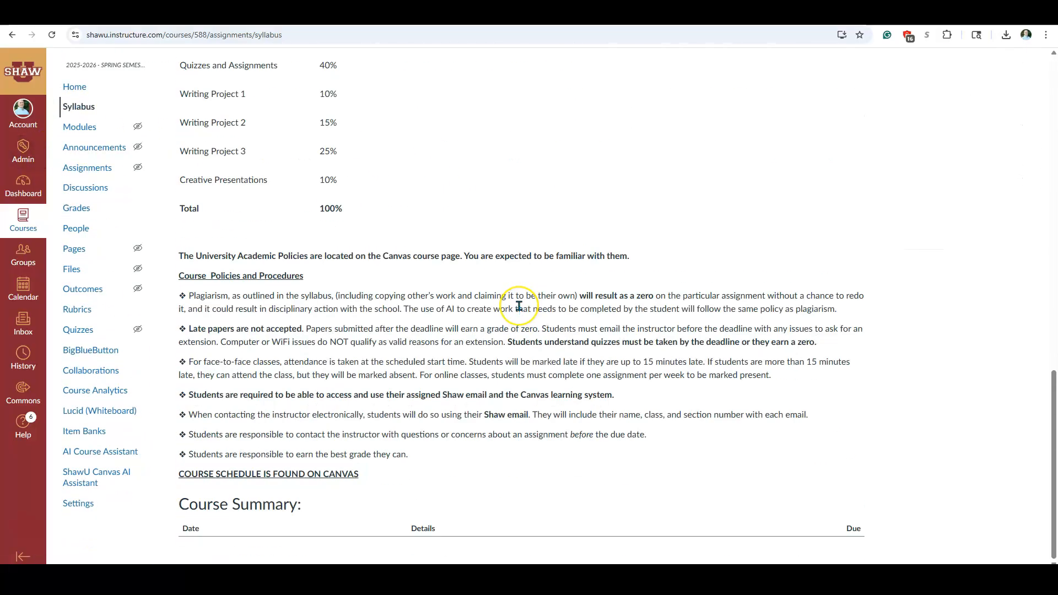
{"action": "scroll", "coordinate": [520, 311], "scroll_direction": "up", "scroll_amount": 17}
{"action": "scroll", "coordinate": [519, 310], "scroll_direction": "up", "scroll_amount": 1}
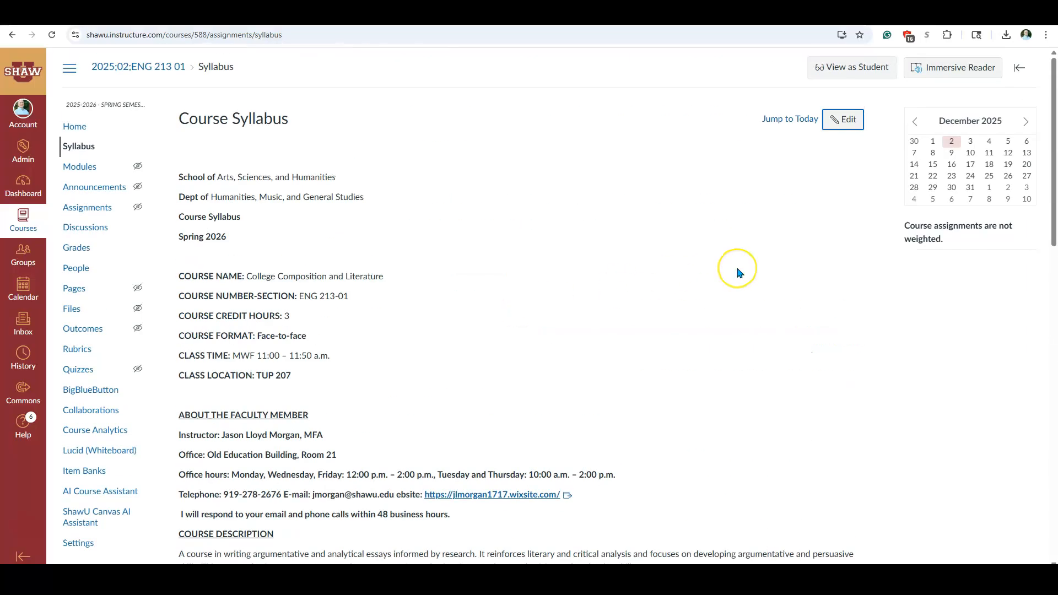